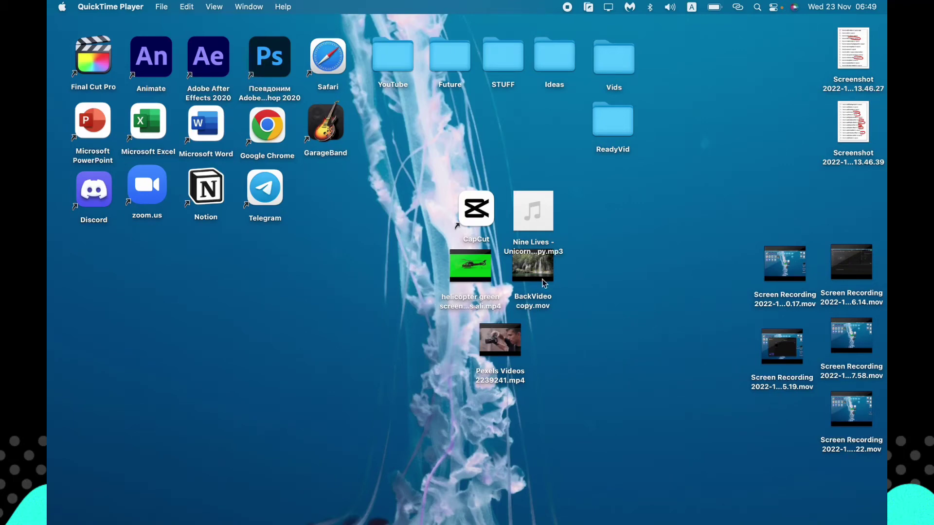
# Step: Launch CapCut, start a new project and import BackVideo copy.mov into the media library
pyautogui.doubleClick(476, 209)
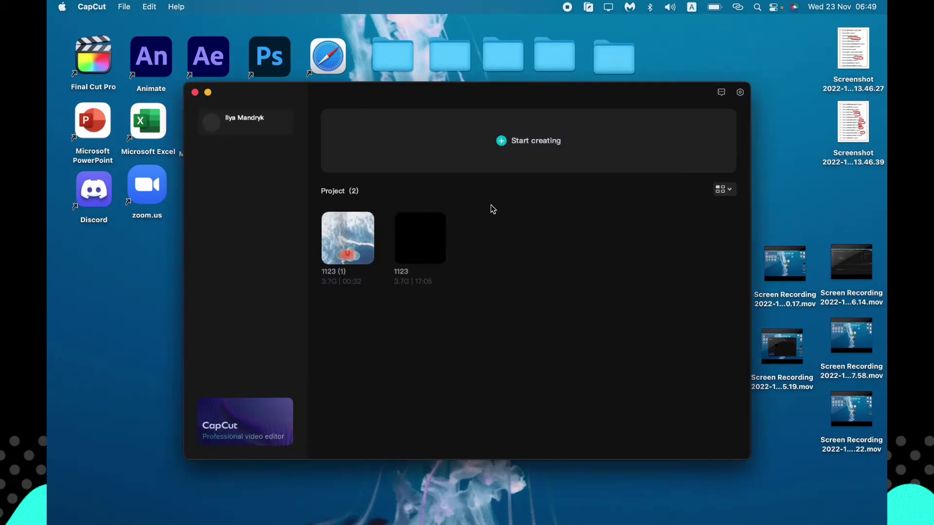
pyautogui.click(475, 146)
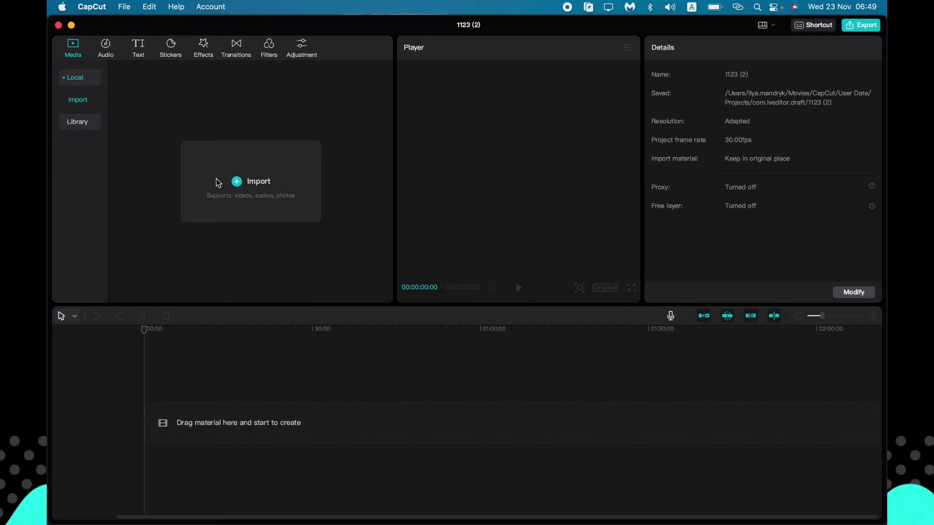
pyautogui.click(238, 191)
pyautogui.scroll(-1, 419, 276)
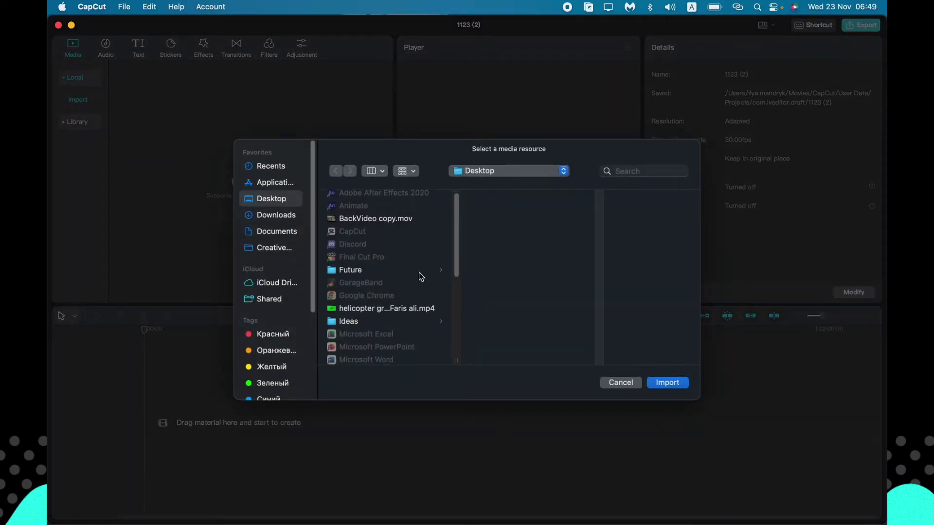
pyautogui.click(403, 219)
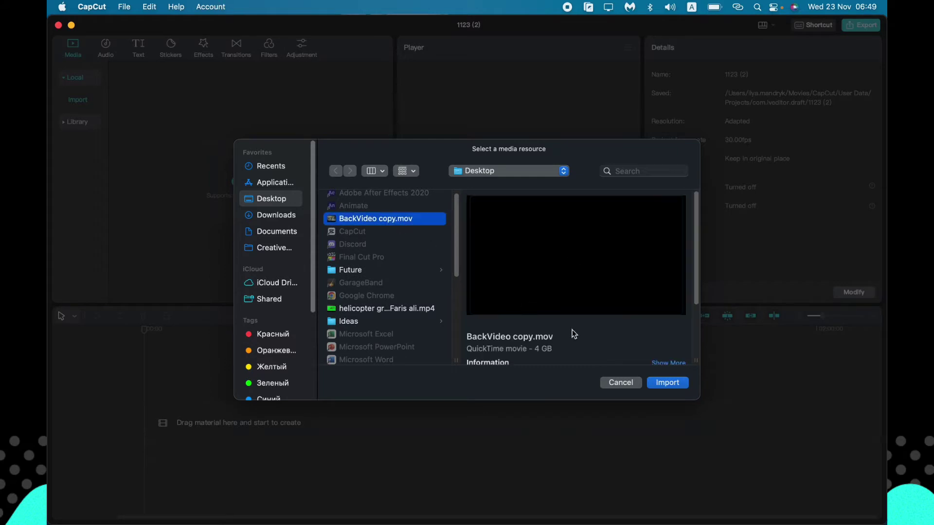
pyautogui.click(668, 383)
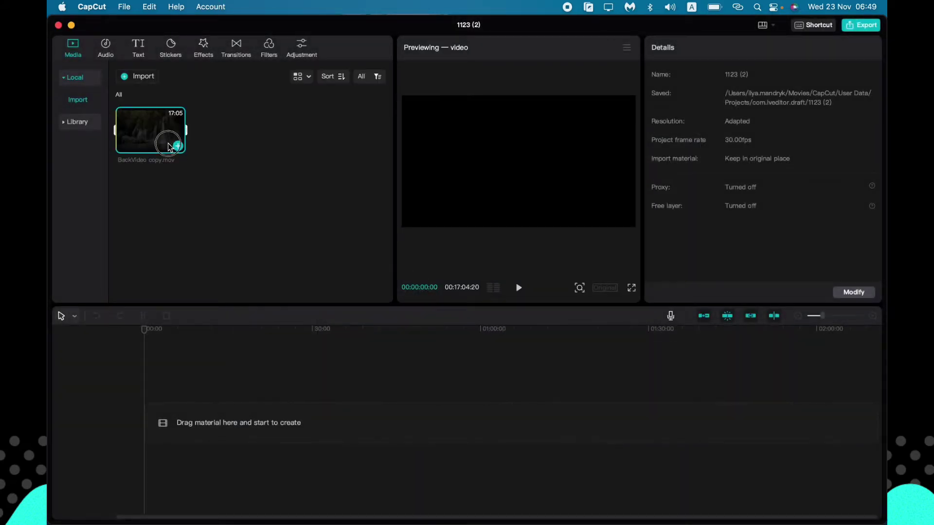
# Step: Place BackVideo copy.mov on the timeline, try trimming it, then undo the trims
pyautogui.moveTo(170, 147); pyautogui.dragTo(209, 386)
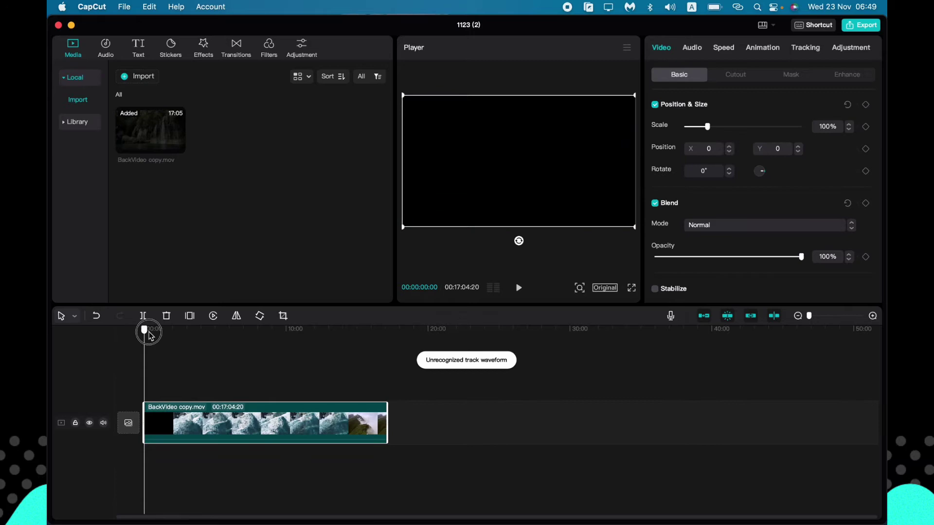
pyautogui.moveTo(149, 335); pyautogui.dragTo(232, 334)
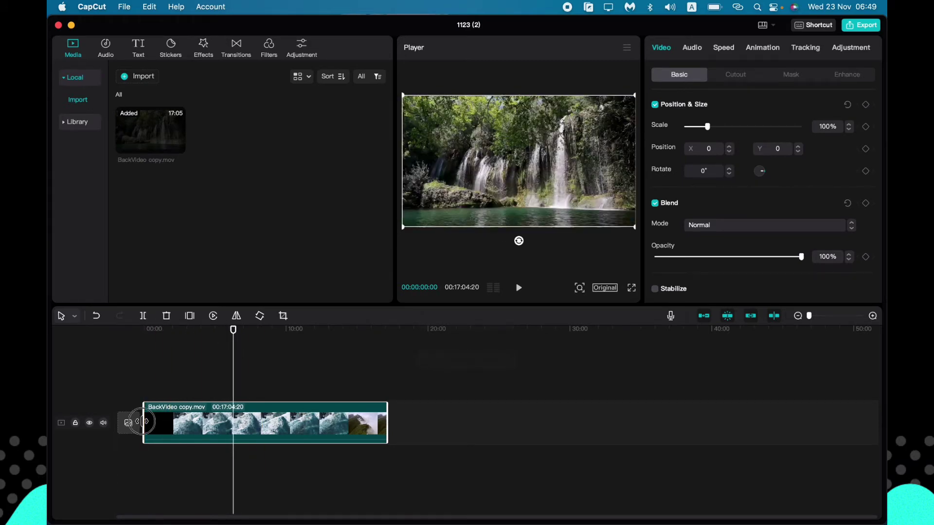
pyautogui.moveTo(139, 422)
pyautogui.mouseDown()
pyautogui.moveTo(246, 421)
pyautogui.moveTo(162, 429)
pyautogui.mouseUp()
pyautogui.click(158, 395)
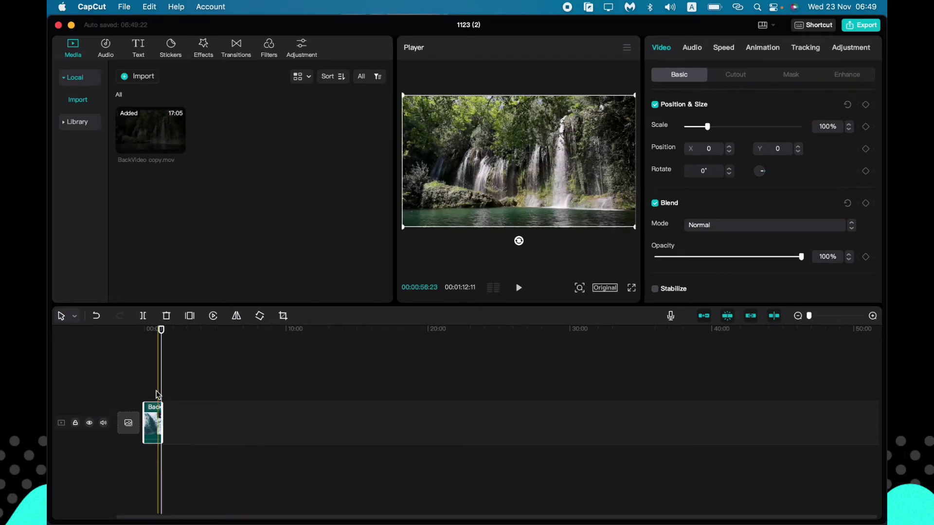
pyautogui.press('super+z')
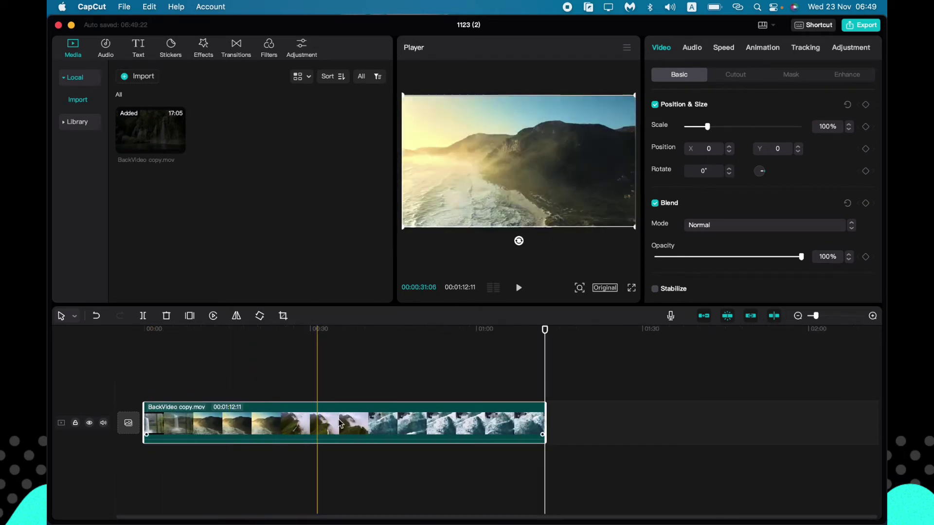
# Step: Trim the waterfall start and the end to leave a four-second coastline shot (00:00:04:01)
pyautogui.moveTo(544, 423); pyautogui.dragTo(249, 428)
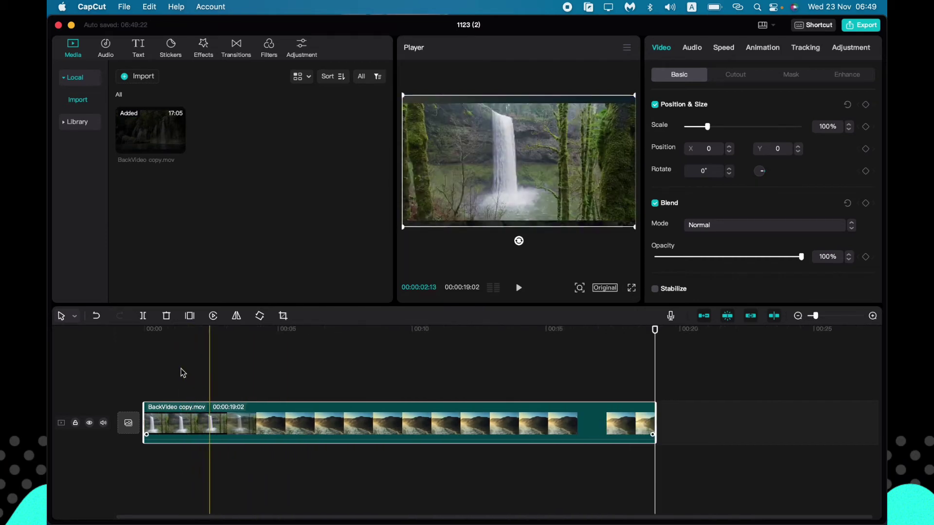
pyautogui.moveTo(145, 424); pyautogui.dragTo(306, 424)
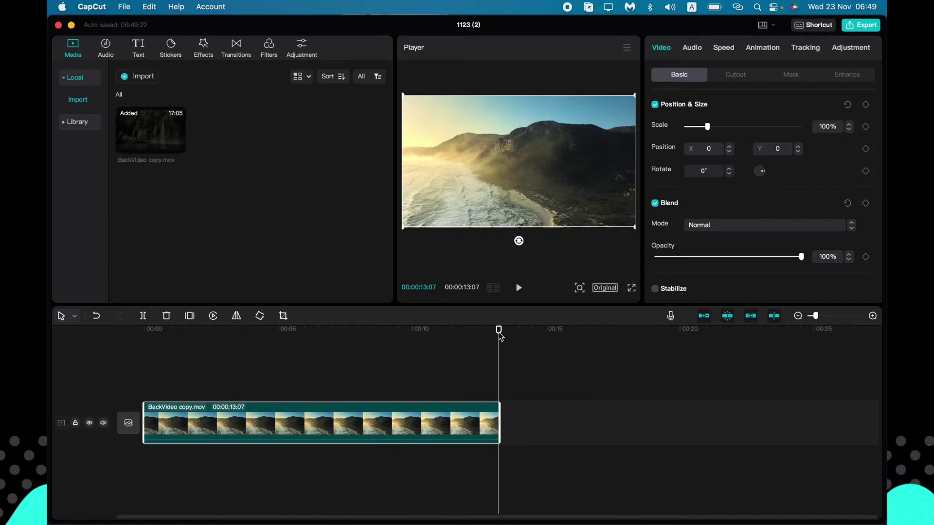
pyautogui.moveTo(500, 332); pyautogui.dragTo(127, 335)
pyautogui.press('space')
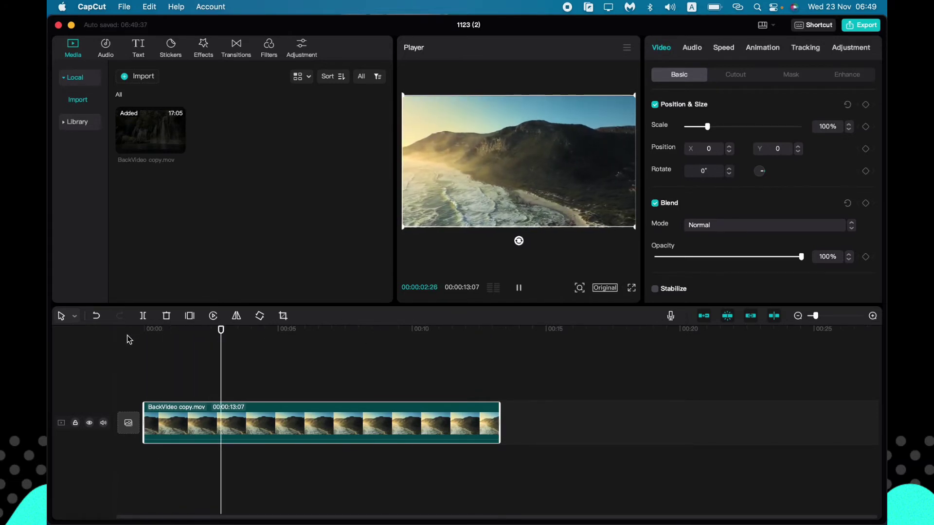
pyautogui.press('space')
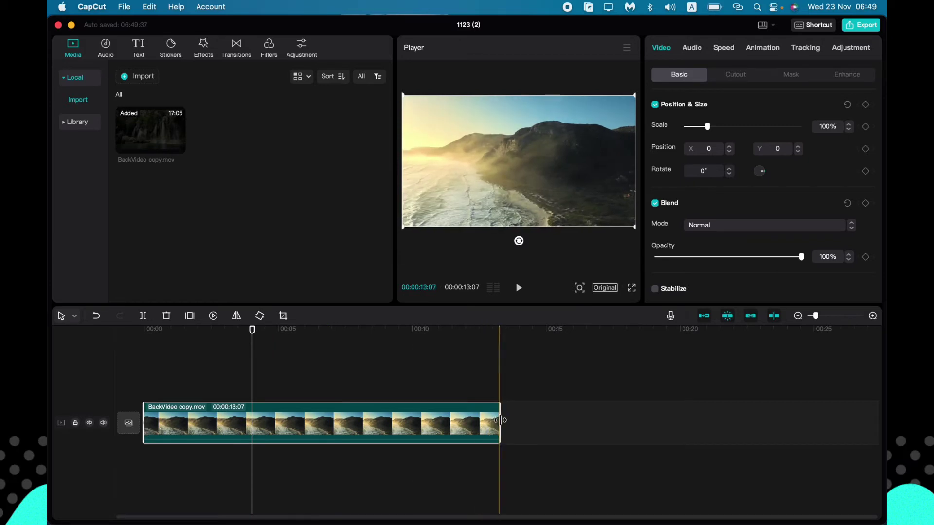
pyautogui.moveTo(499, 420); pyautogui.dragTo(253, 421)
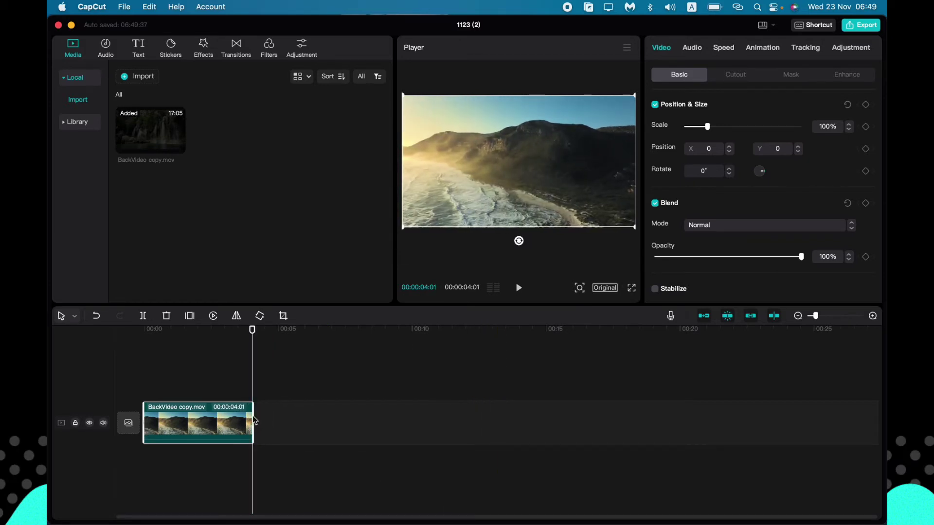
# Step: Start a reverse and cancel it, then trim the clip to 00:00:01:19
pyautogui.moveTo(251, 330); pyautogui.dragTo(207, 330)
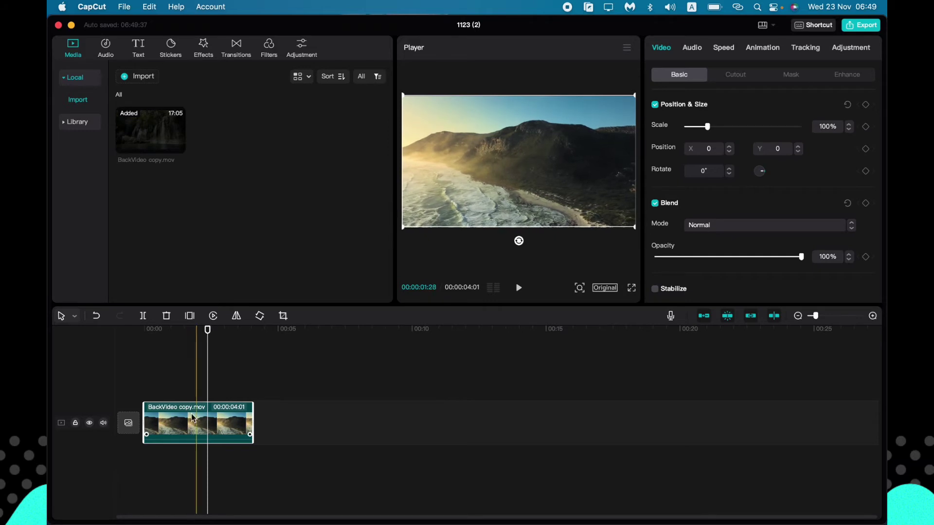
pyautogui.click(213, 316)
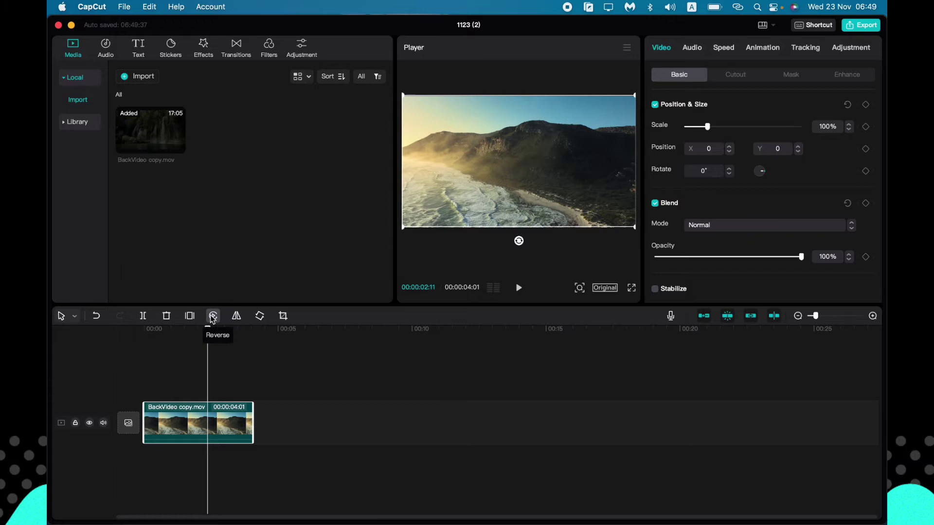
pyautogui.click(212, 316)
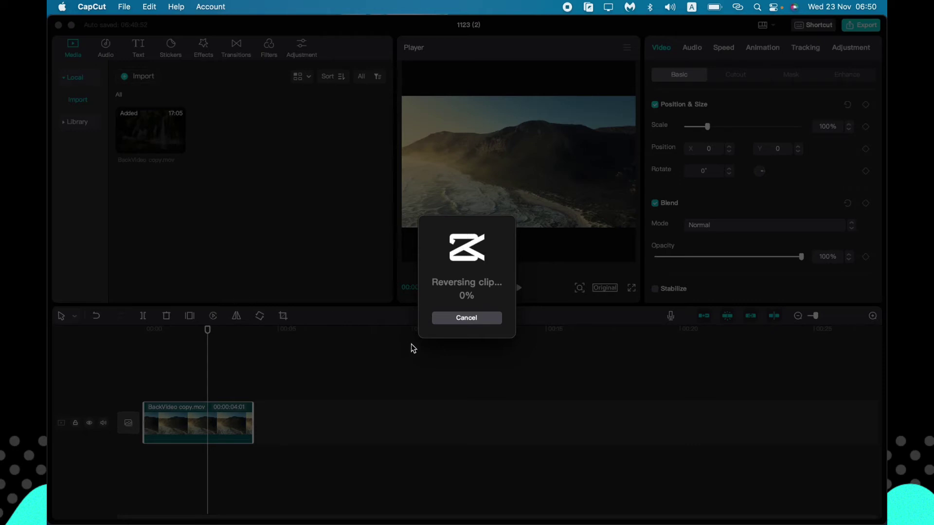
pyautogui.click(469, 319)
pyautogui.moveTo(208, 330); pyautogui.dragTo(144, 330)
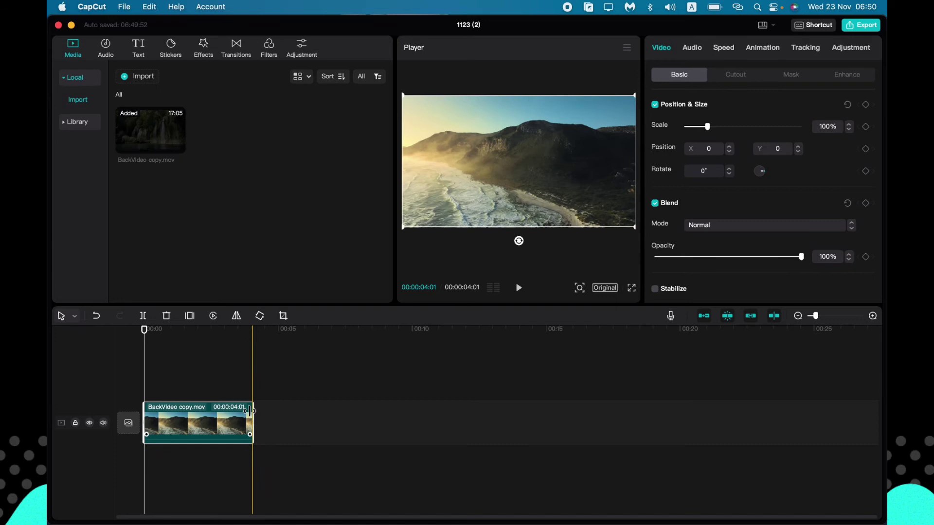
pyautogui.moveTo(251, 412); pyautogui.dragTo(189, 414)
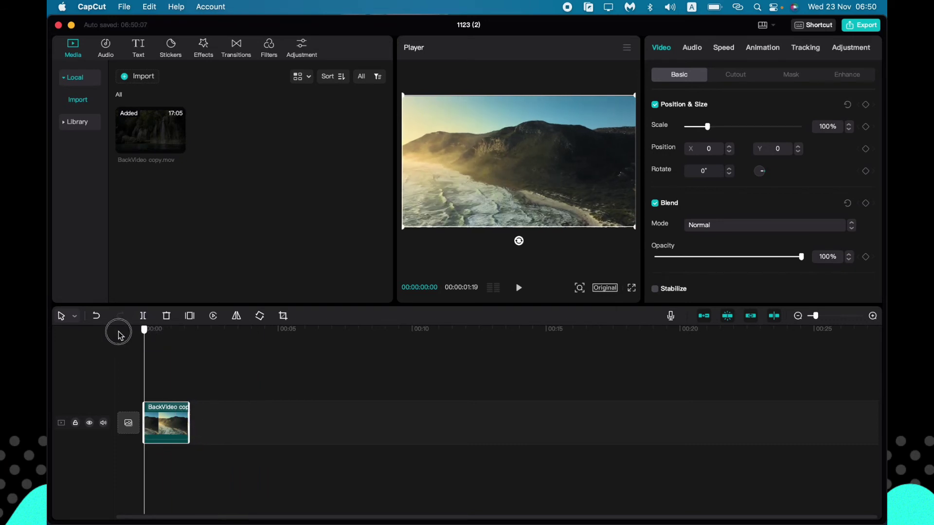
# Step: Start reversing the shortened 00:00:01:19 coastline clip with Reverse
pyautogui.click(213, 316)
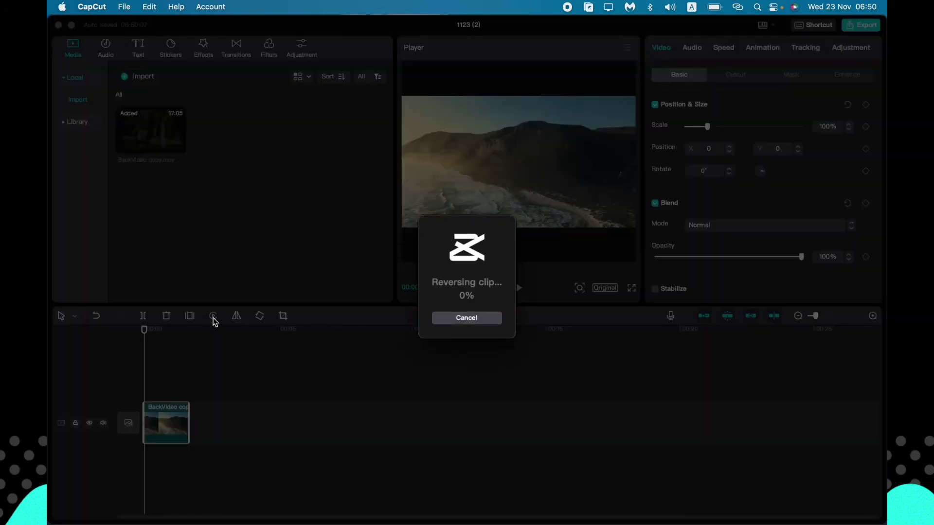